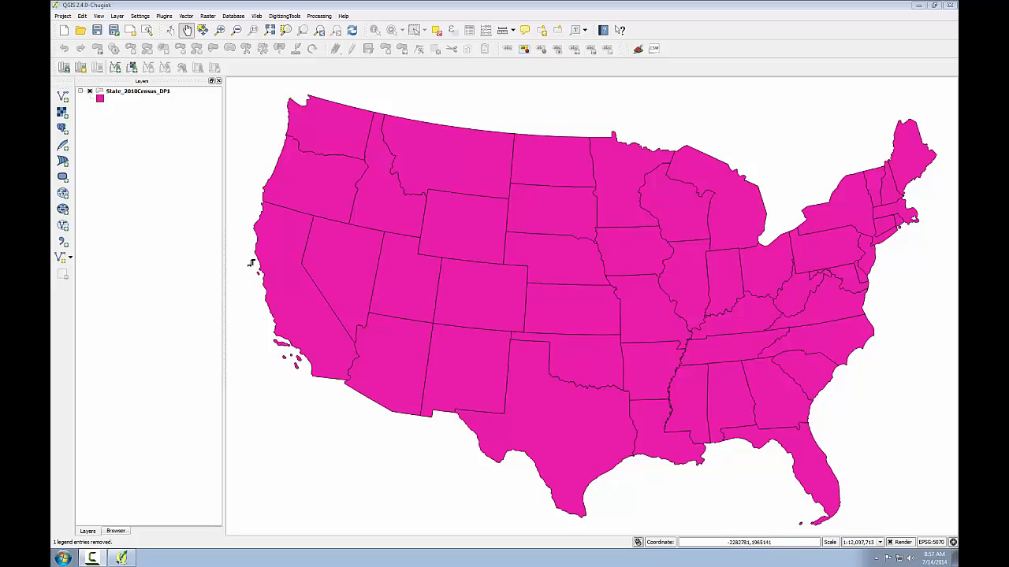
Examine the coded census columns in the attribute table of the State_2010Census_DP1 layer.
right_click(118, 92)
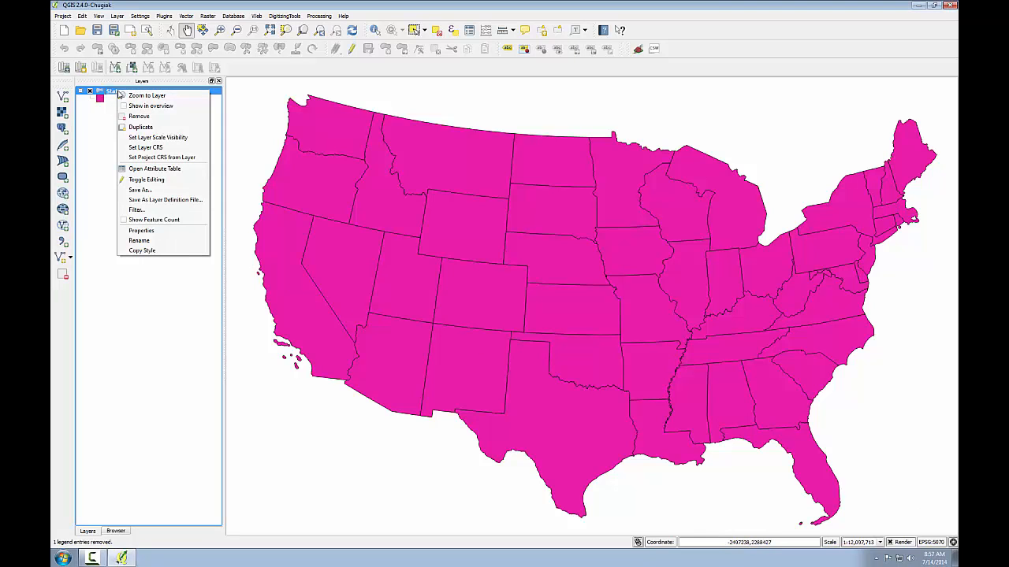
left_click(145, 169)
left_click_drag(310, 516, 519, 530)
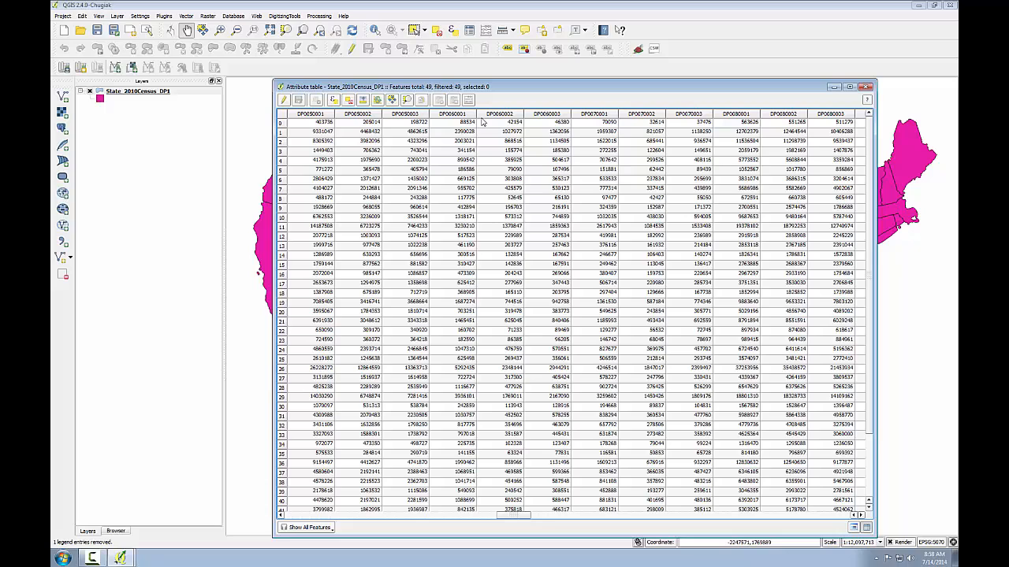
left_click(864, 87)
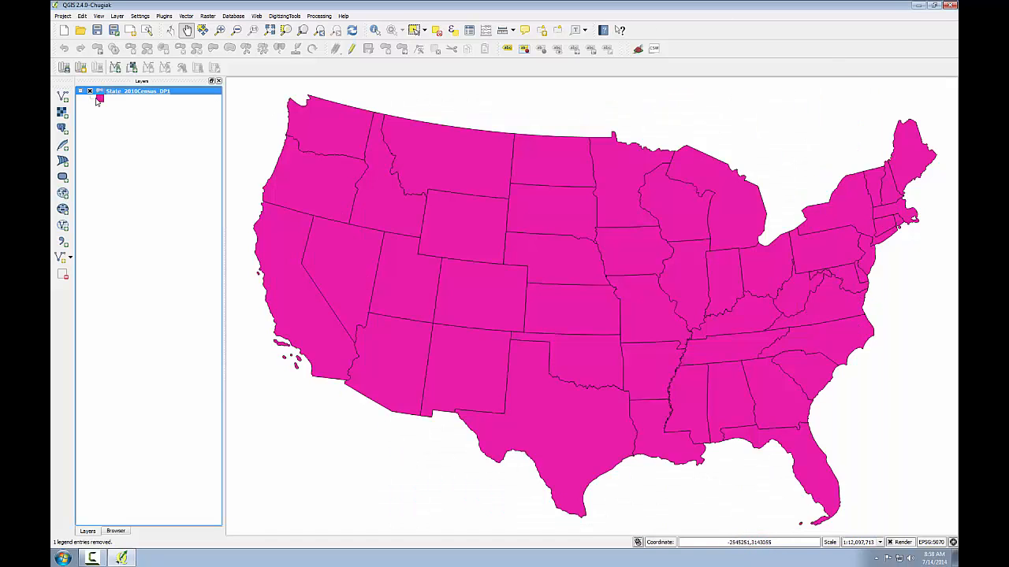
Add DP_TableDescriptions.xls from the Census folder to the project as a vector layer.
left_click(62, 96)
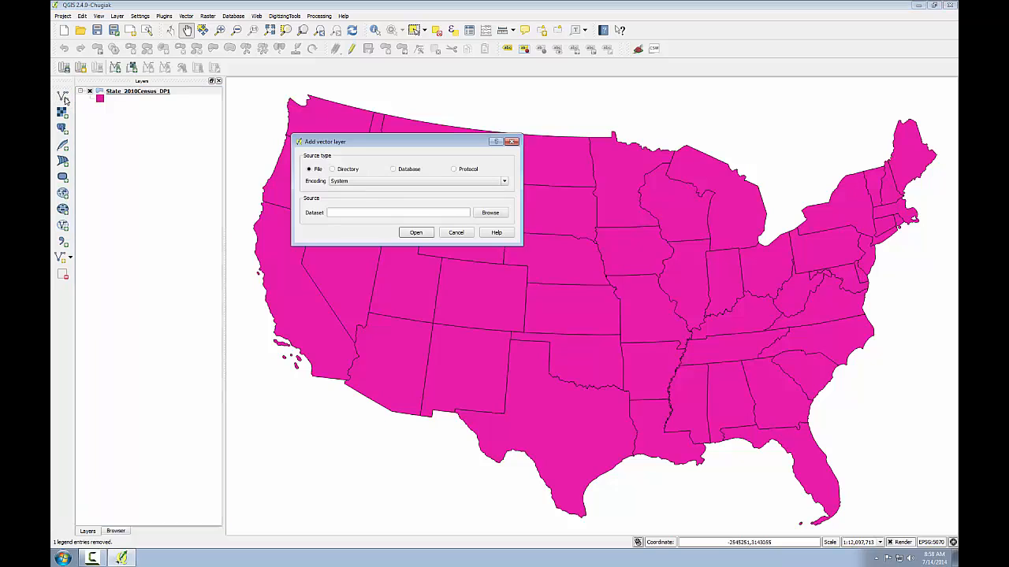
left_click(489, 214)
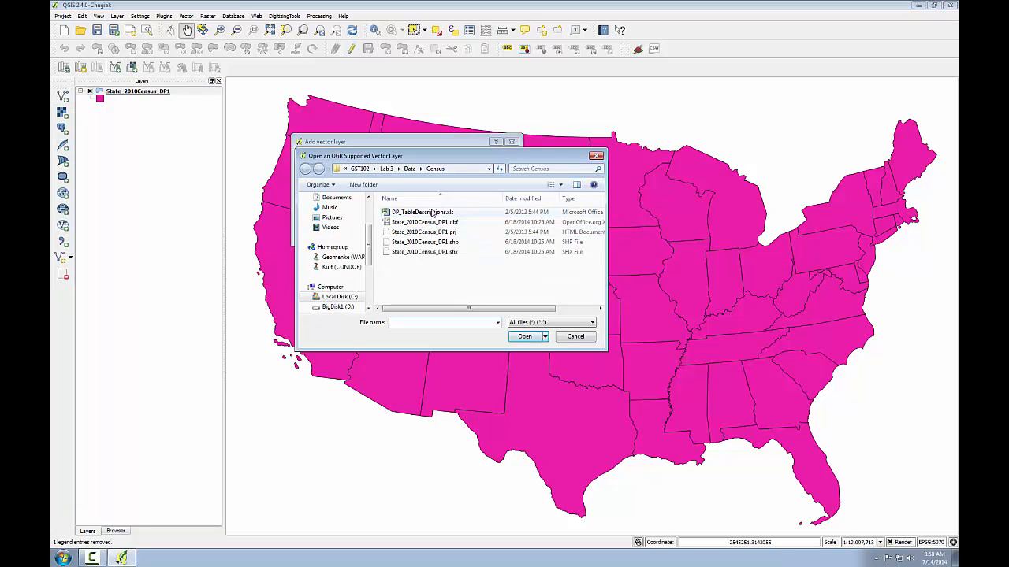
left_click(431, 213)
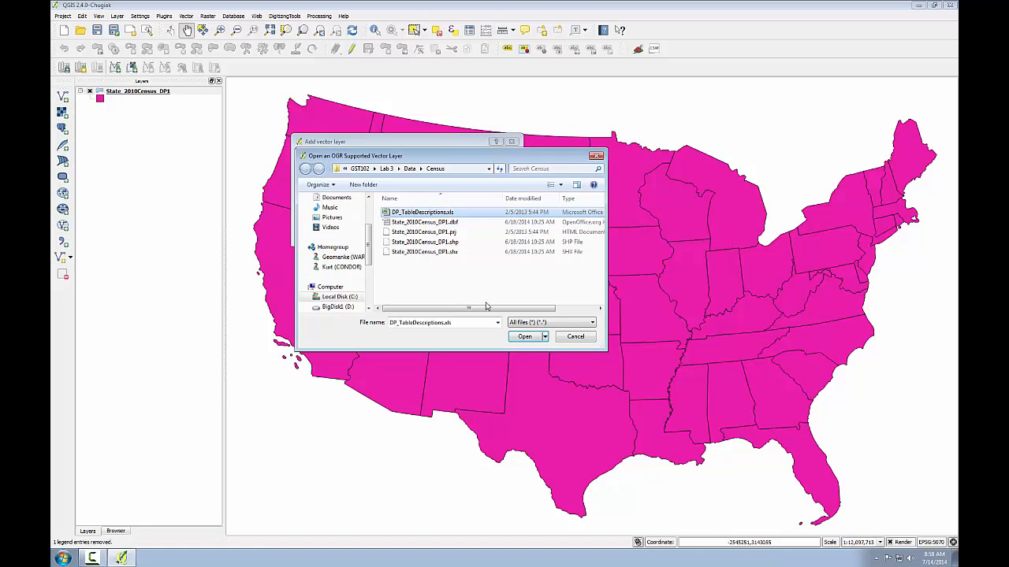
left_click(525, 337)
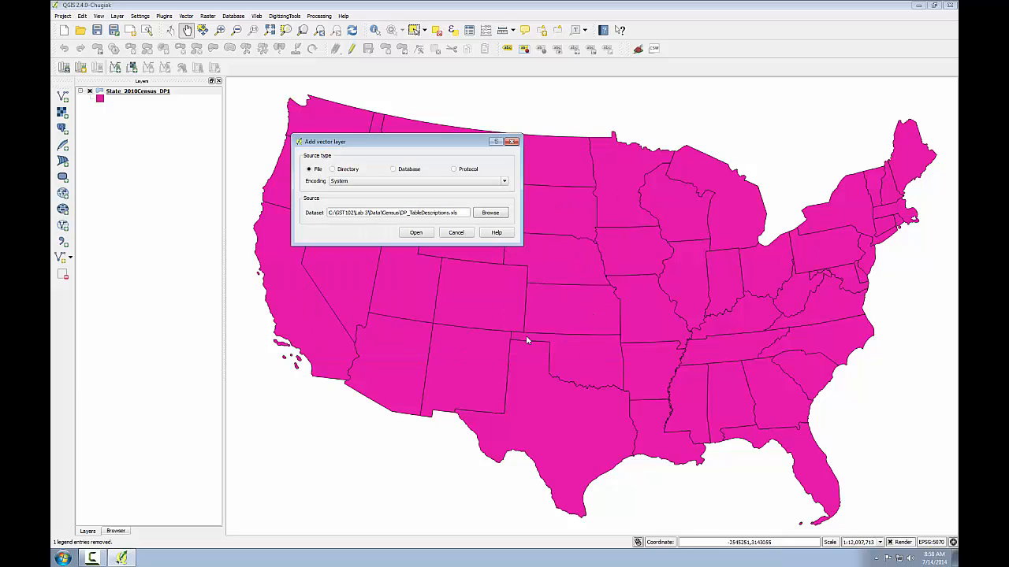
left_click(416, 232)
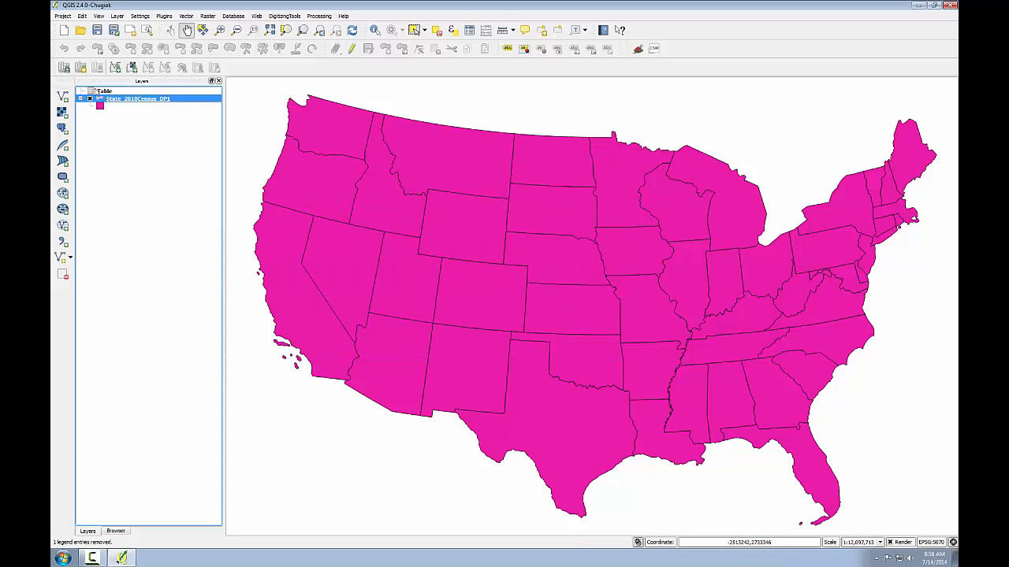
Look up the description of item DP0010021 in the attribute table of the added Table layer.
right_click(98, 93)
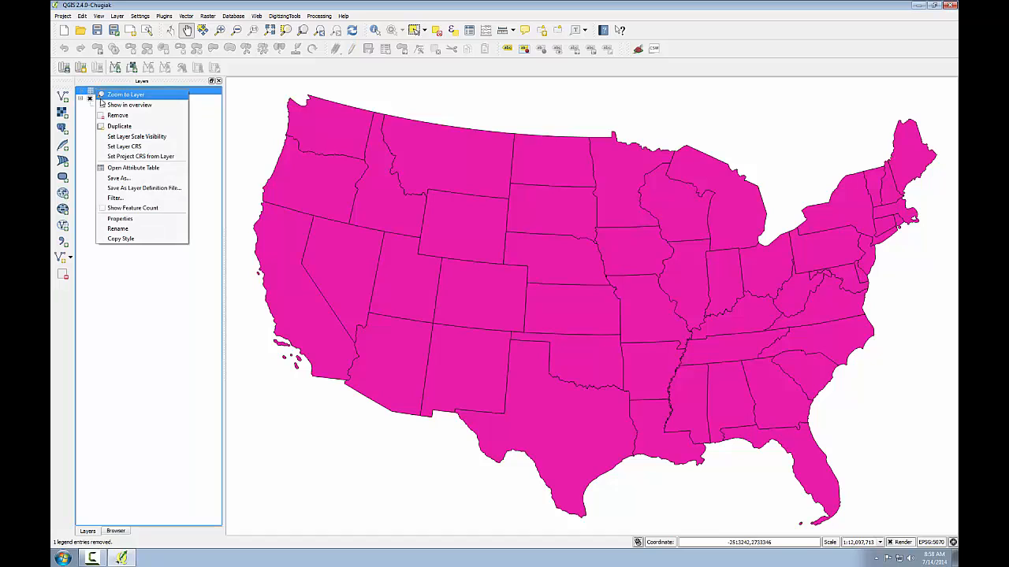
left_click(123, 169)
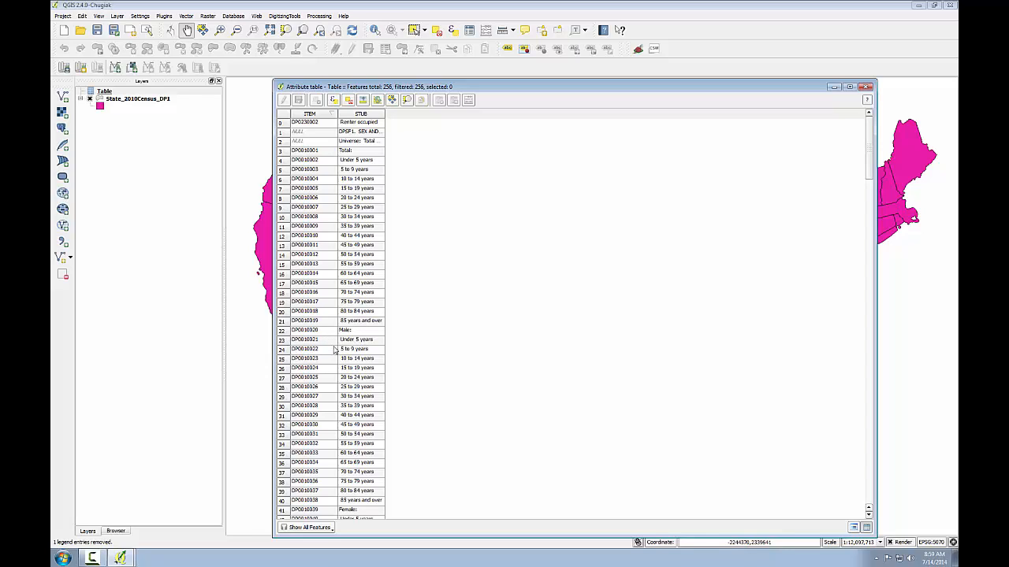
left_click(304, 341)
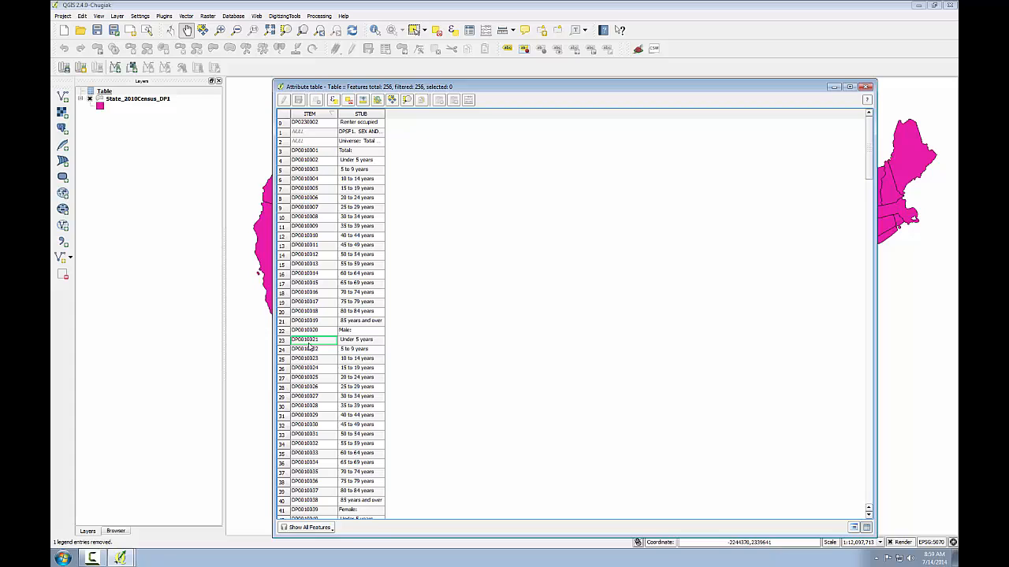
left_click(864, 86)
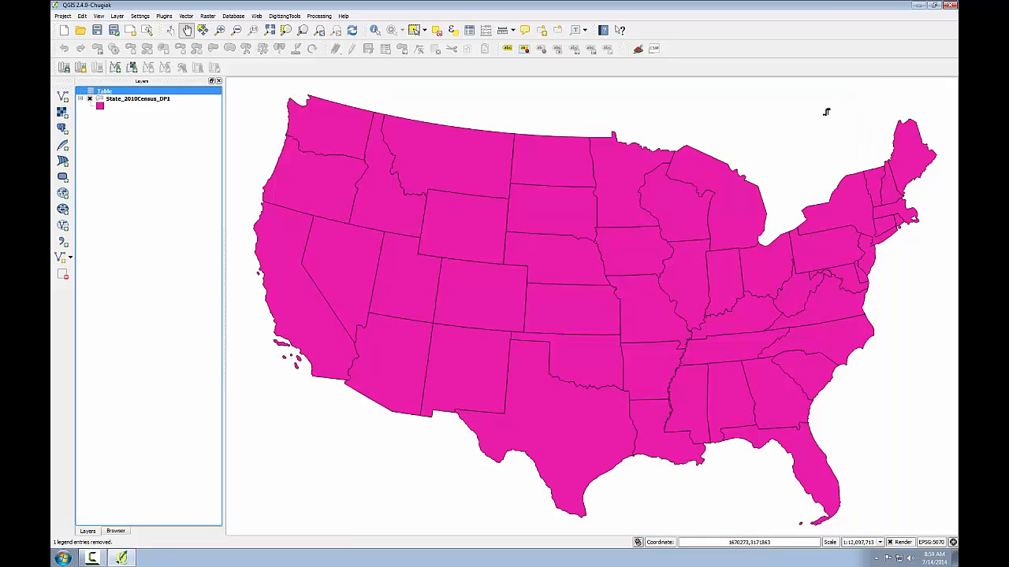
Set the State_2010Census_DP1 layer's style to Graduated, based on column DP0010021.
left_click(142, 100)
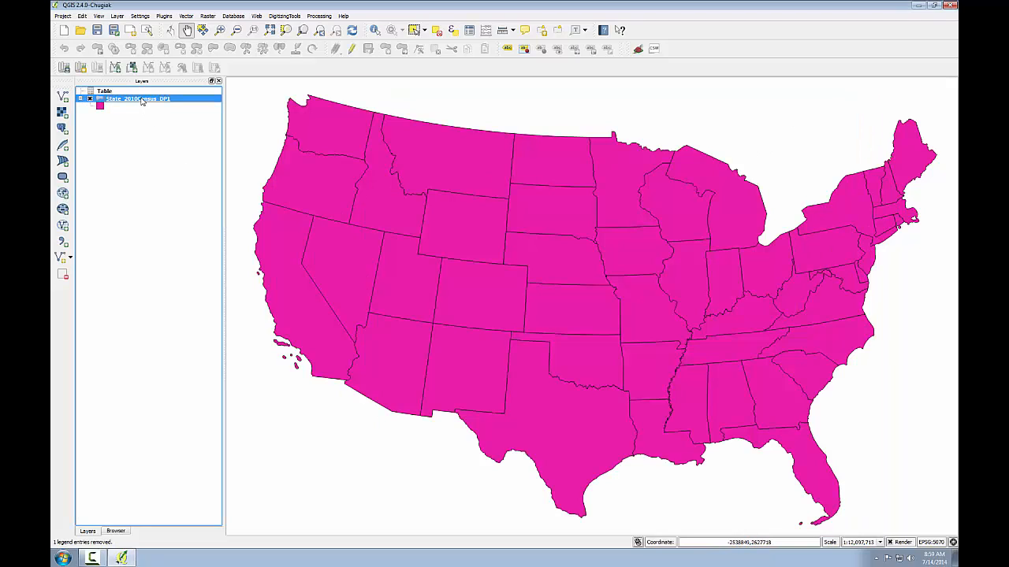
double_click(142, 100)
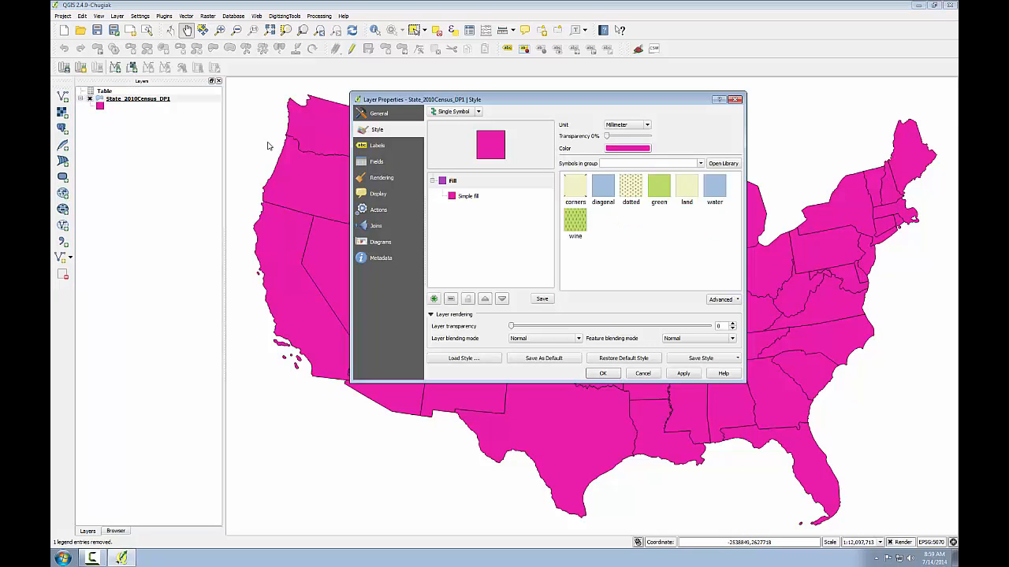
left_click(479, 113)
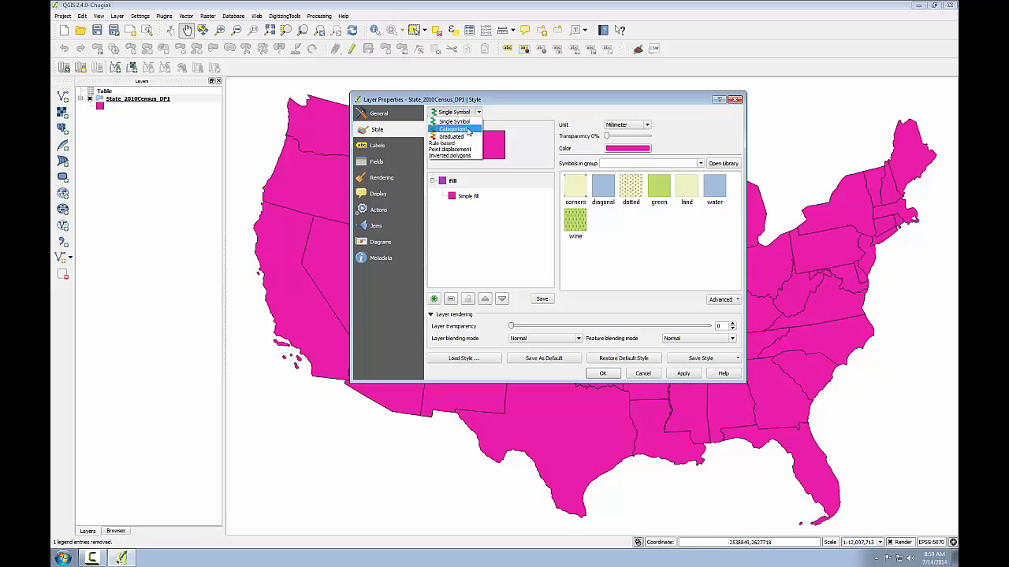
left_click(464, 138)
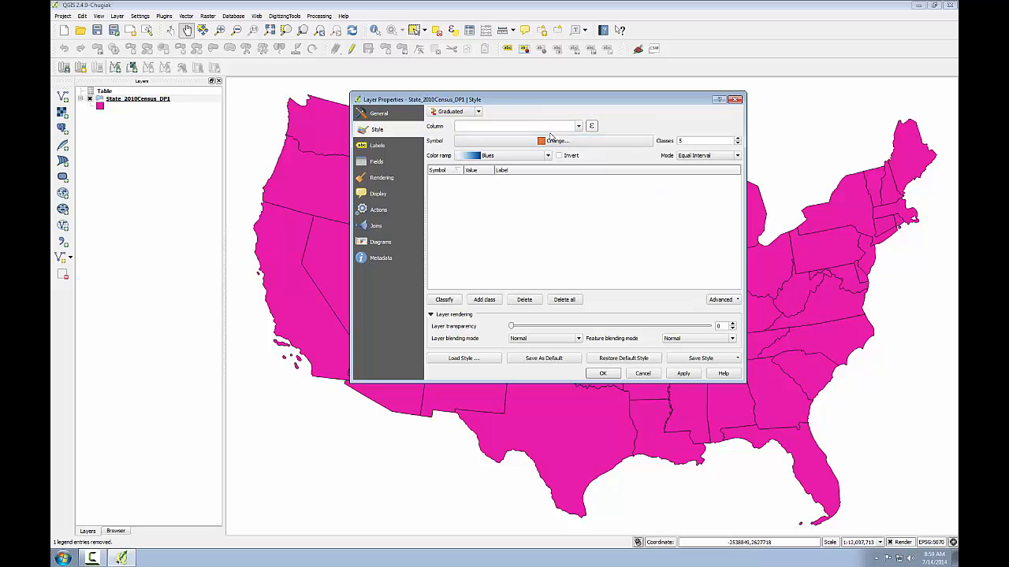
left_click(579, 126)
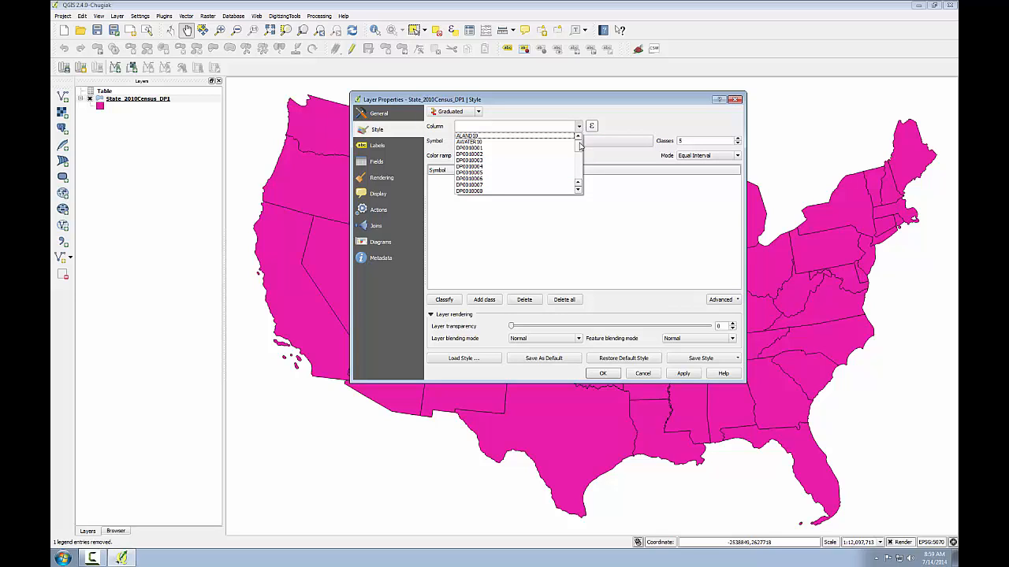
scroll(578, 154, "down", 5)
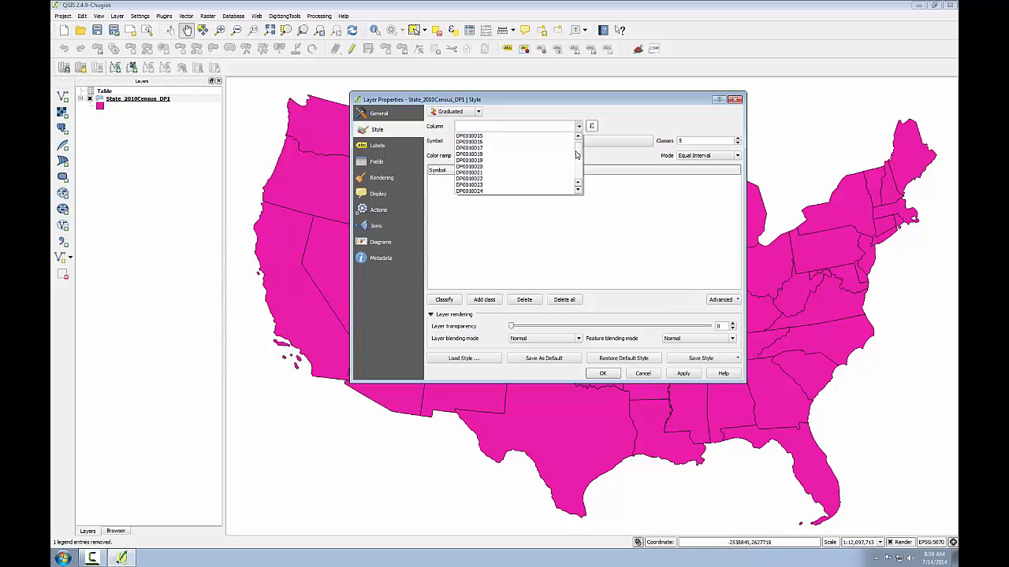
left_click(475, 172)
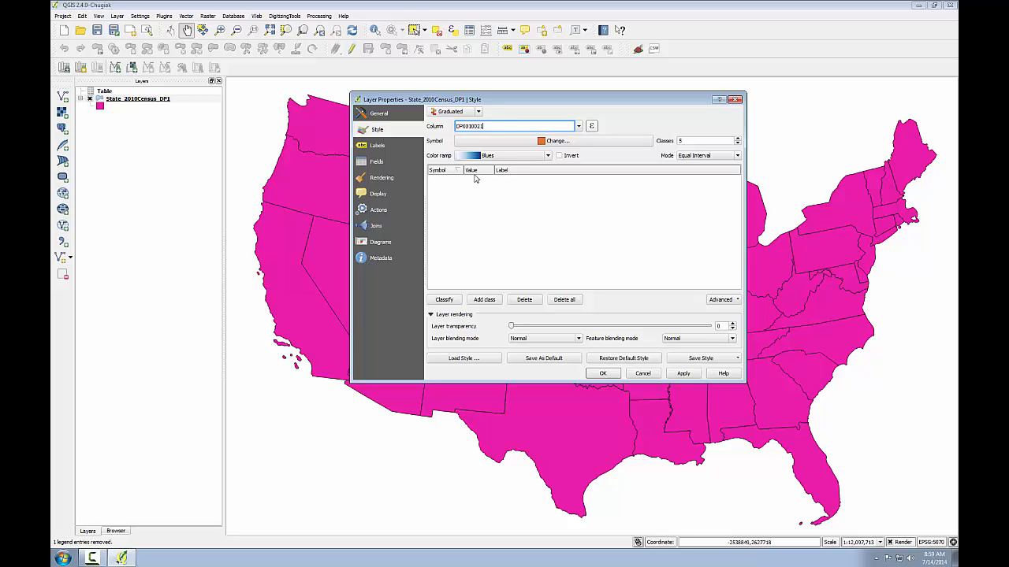
Classify the graduated style with the Quantile (Equal Count) mode and apply it to the state layer.
left_click(712, 157)
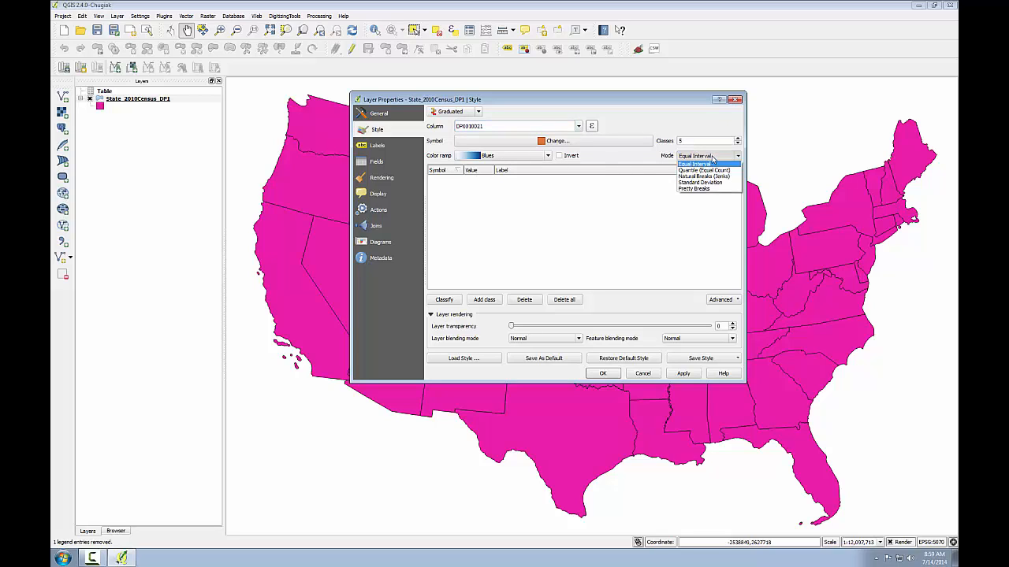
left_click(703, 170)
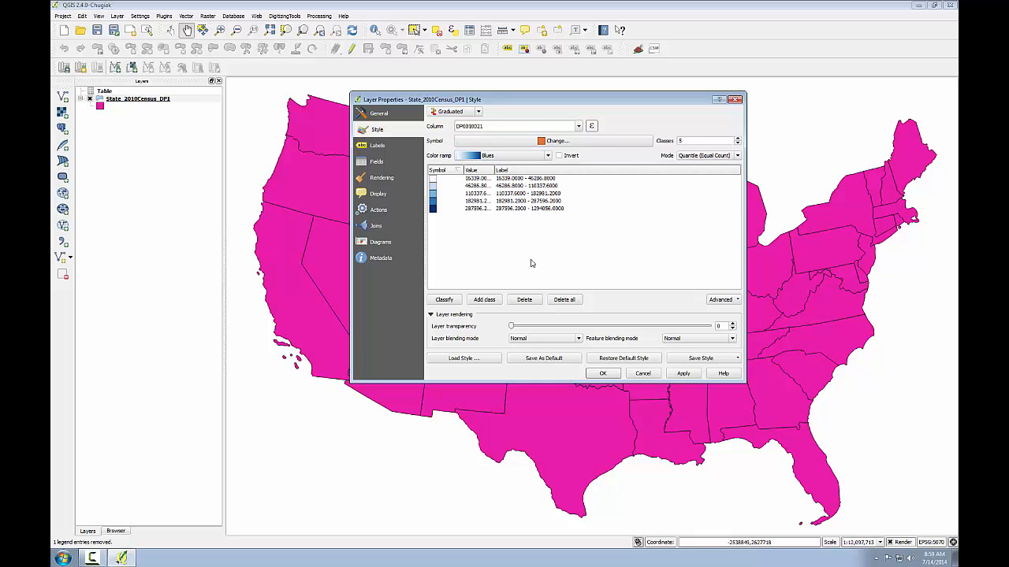
left_click(602, 373)
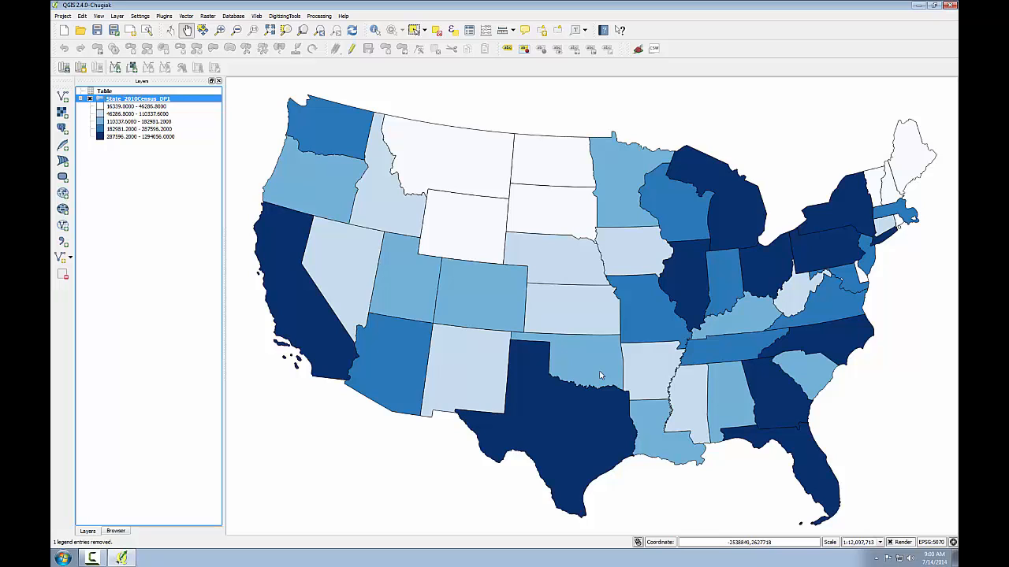
Start a select-by-expression query from the State_2010Census_DP1 attribute table and insert the field DP0010001 into the expression.
right_click(155, 100)
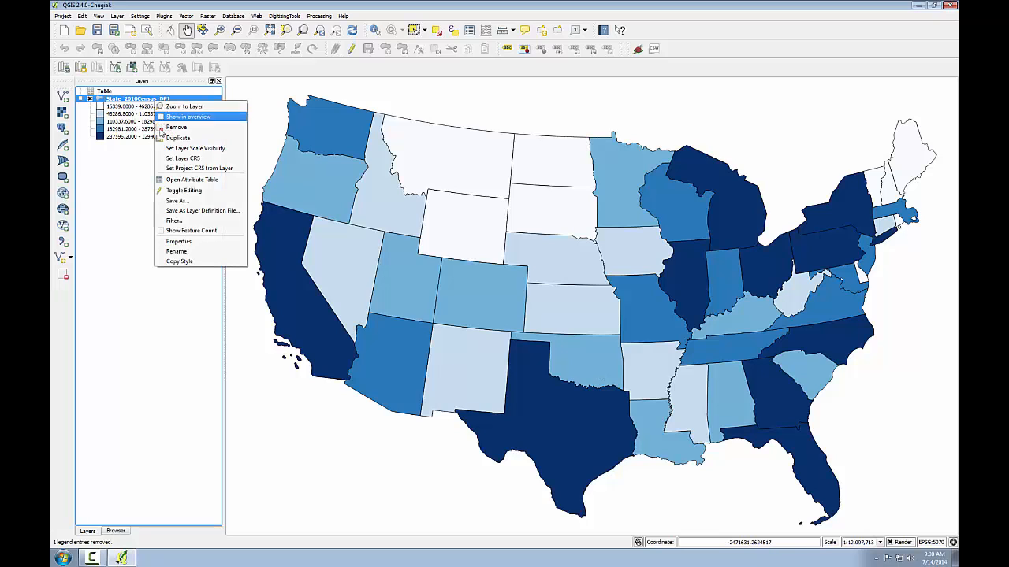
left_click(162, 182)
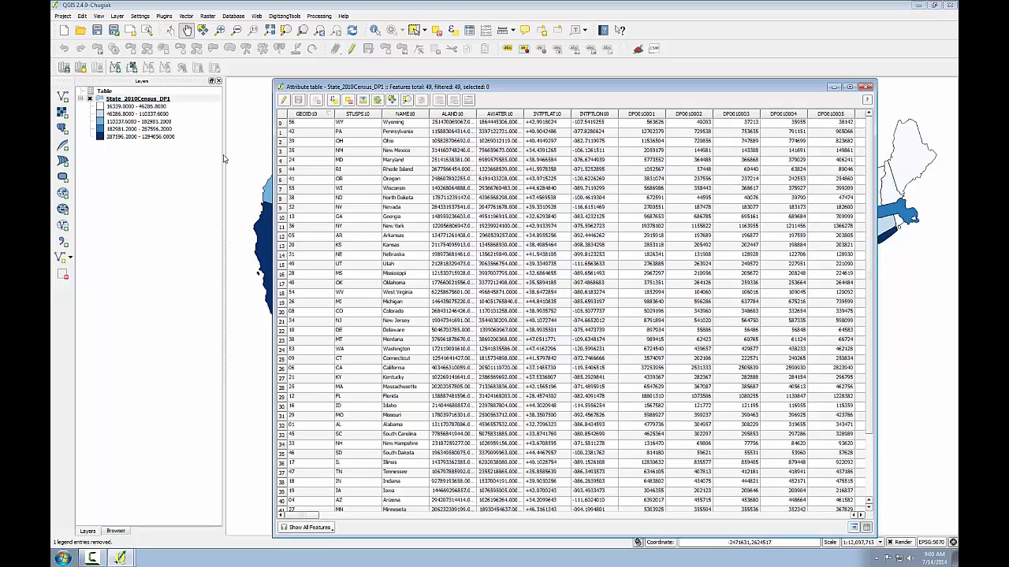
left_click(333, 101)
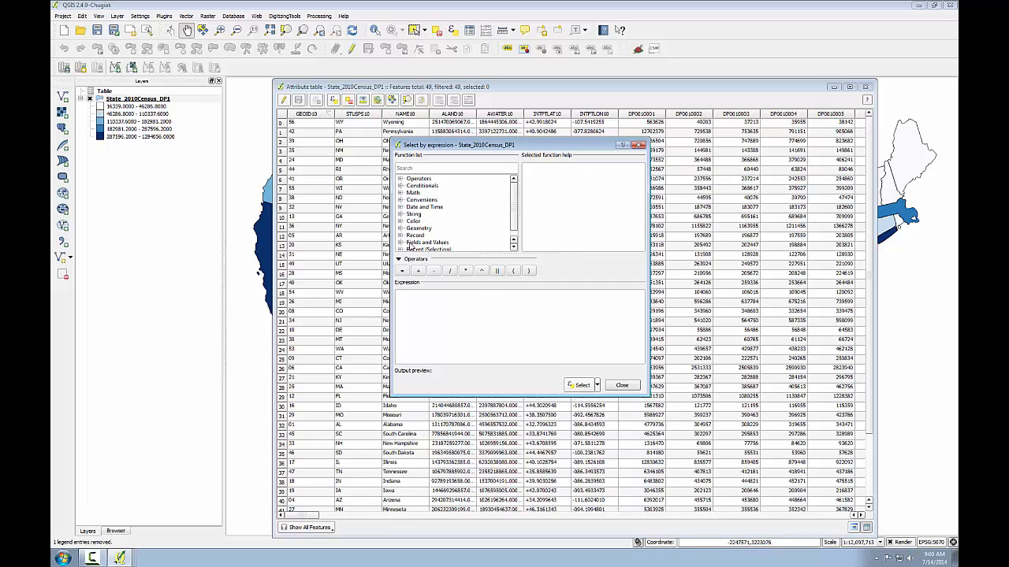
left_click(400, 243)
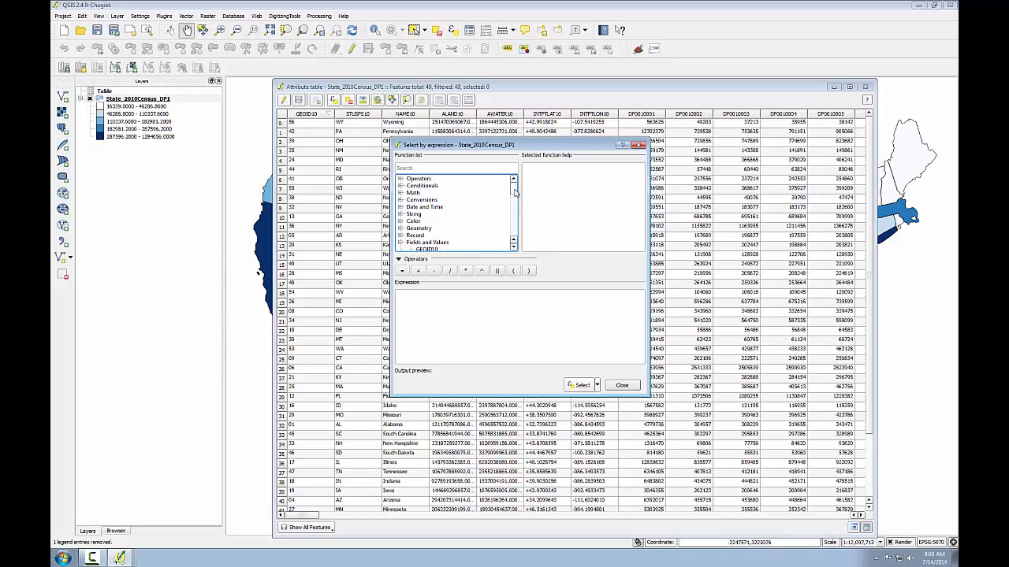
scroll(514, 192, "down", 6)
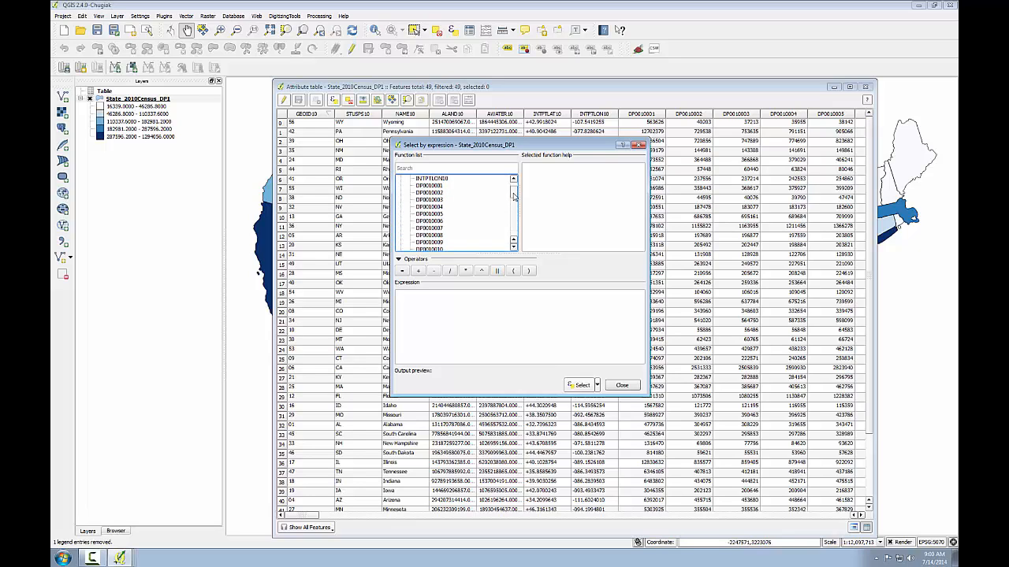
left_click(514, 249)
left_click(514, 180)
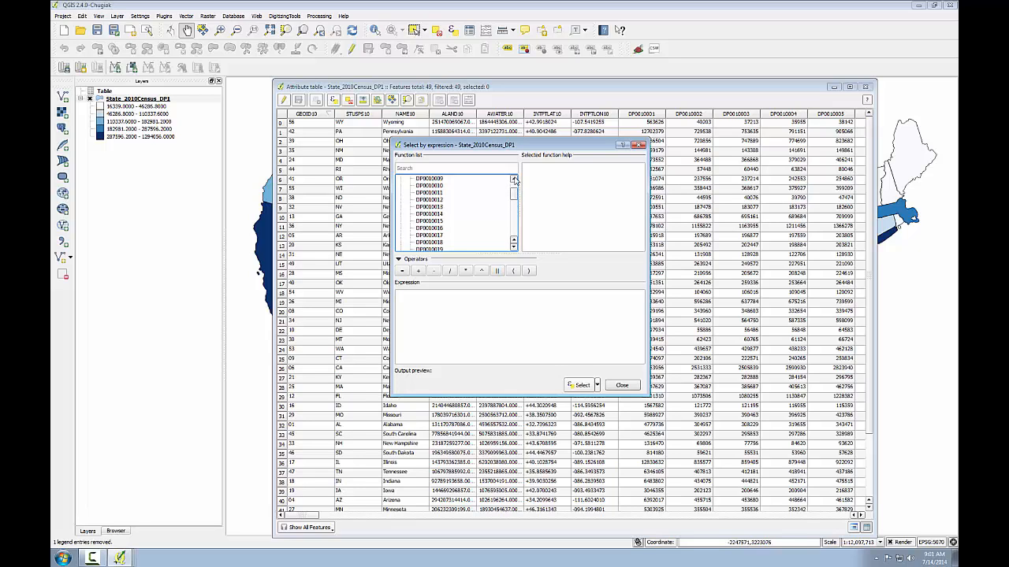
left_click(513, 180)
left_click(439, 188)
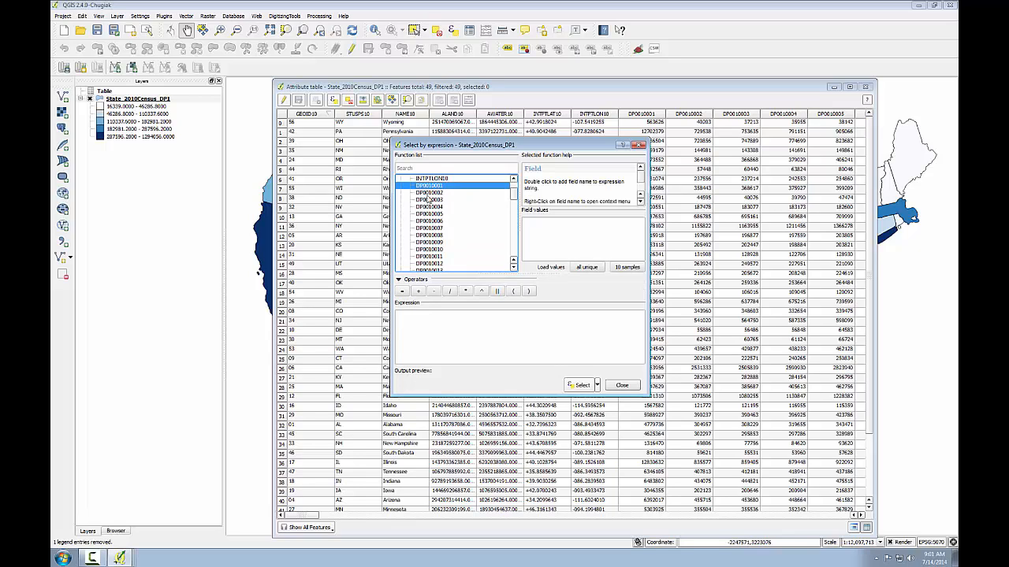
double_click(434, 186)
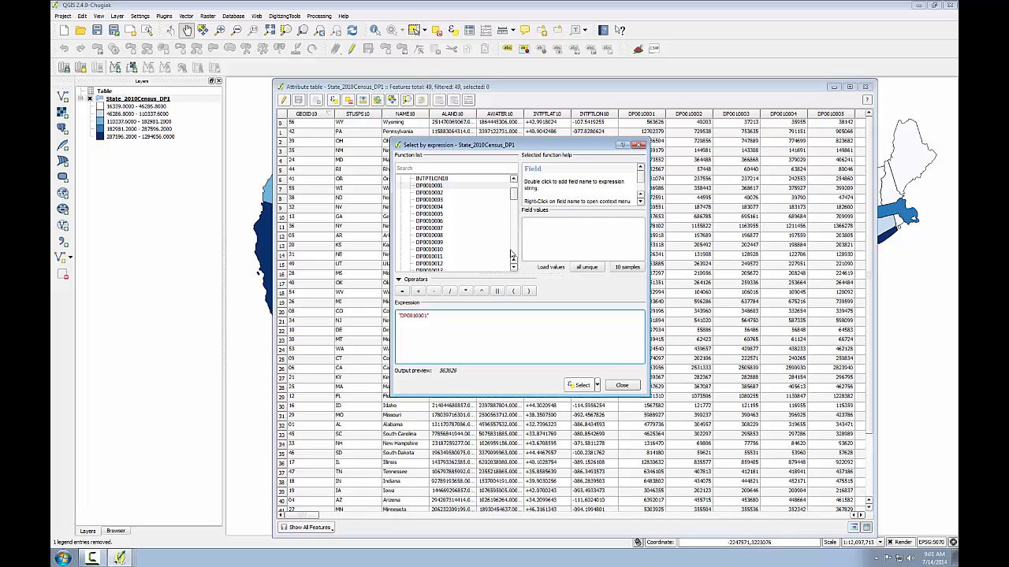
Complete the expression as "DP0010001" < 1000000 and select the matching states.
left_click_drag(512, 195, 512, 184)
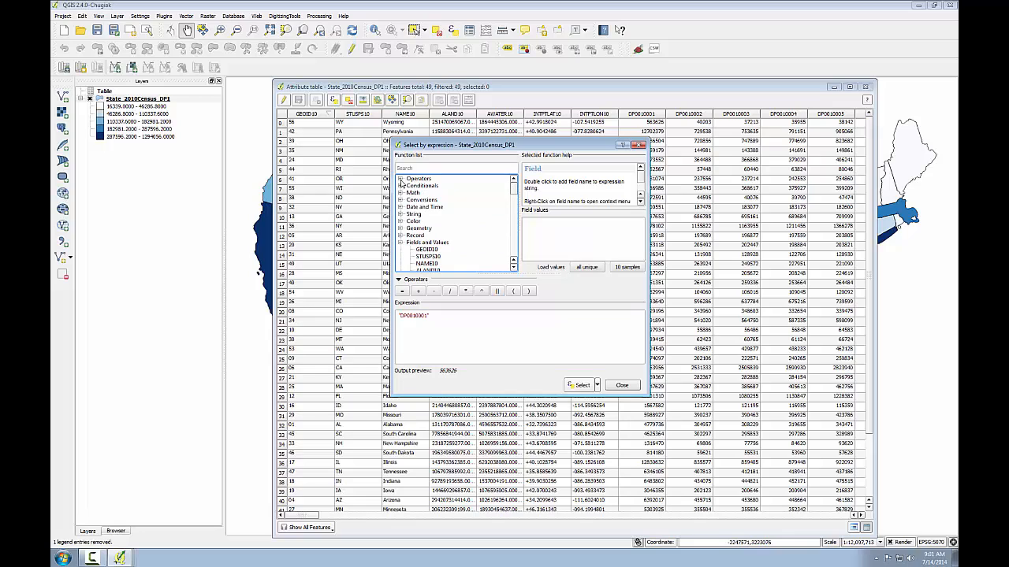
left_click(400, 180)
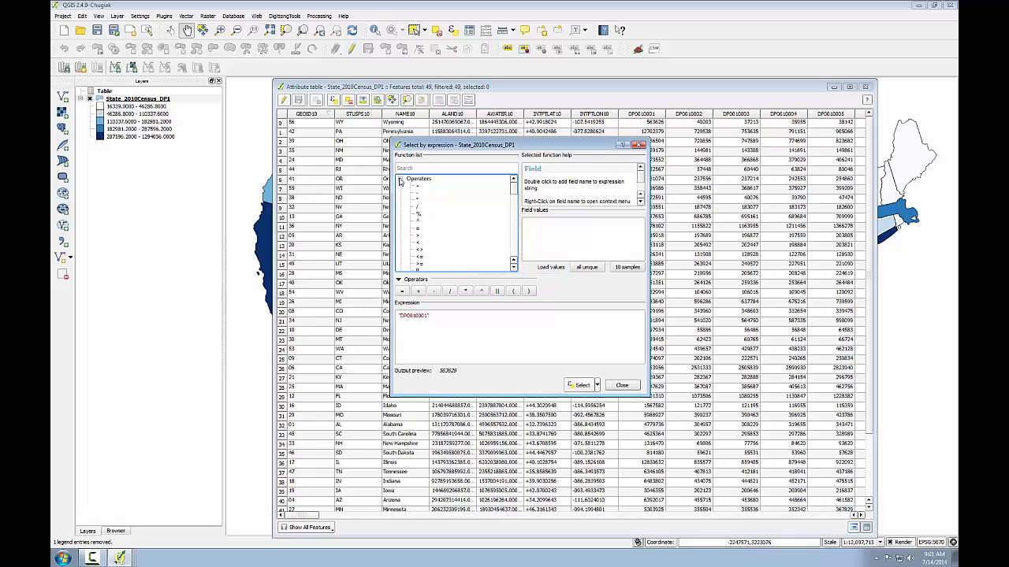
left_click(430, 314)
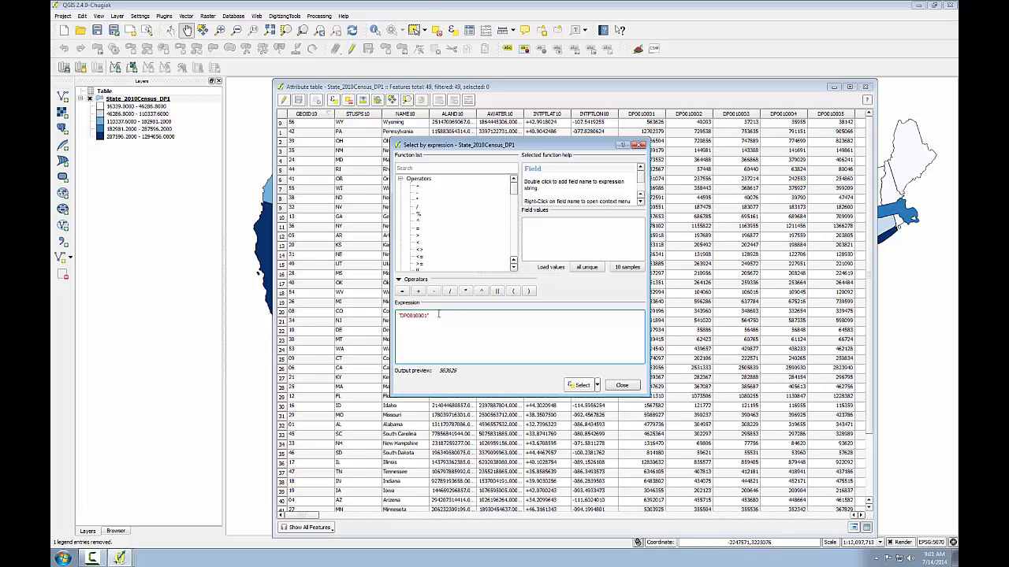
double_click(416, 243)
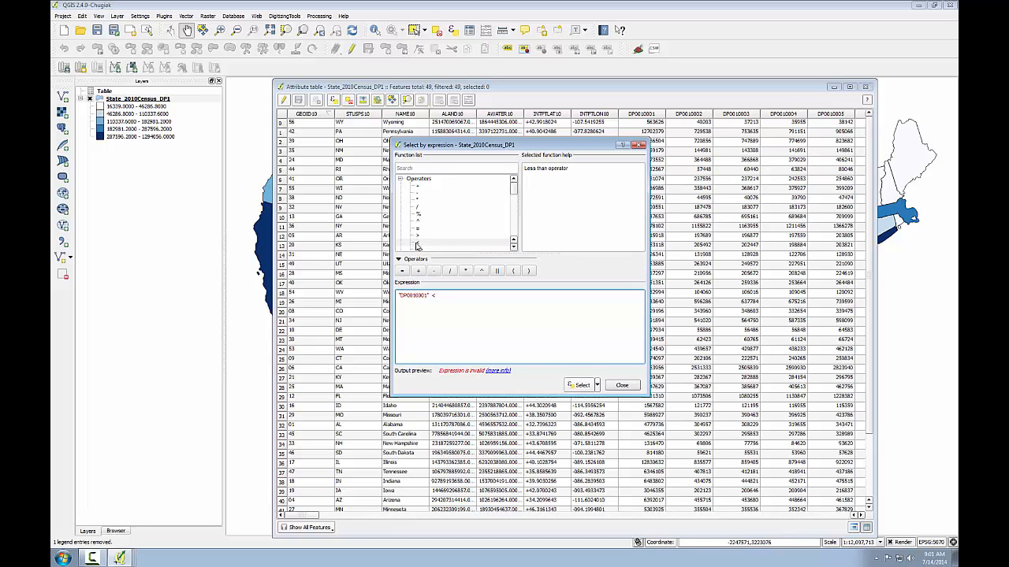
type("1000000")
left_click(582, 385)
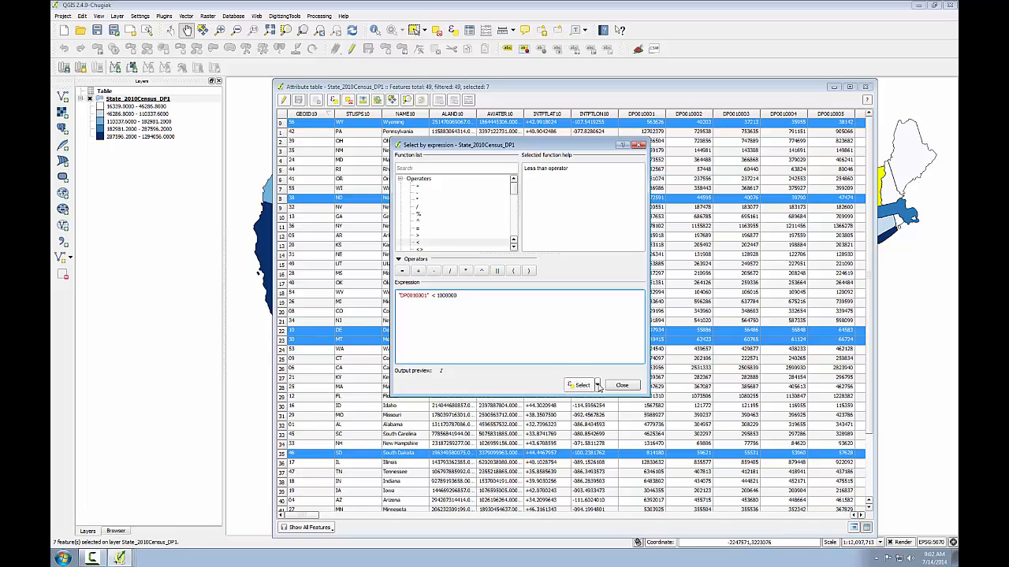
Apply the population expression as a selection within the current selection and close the expression query.
left_click(598, 385)
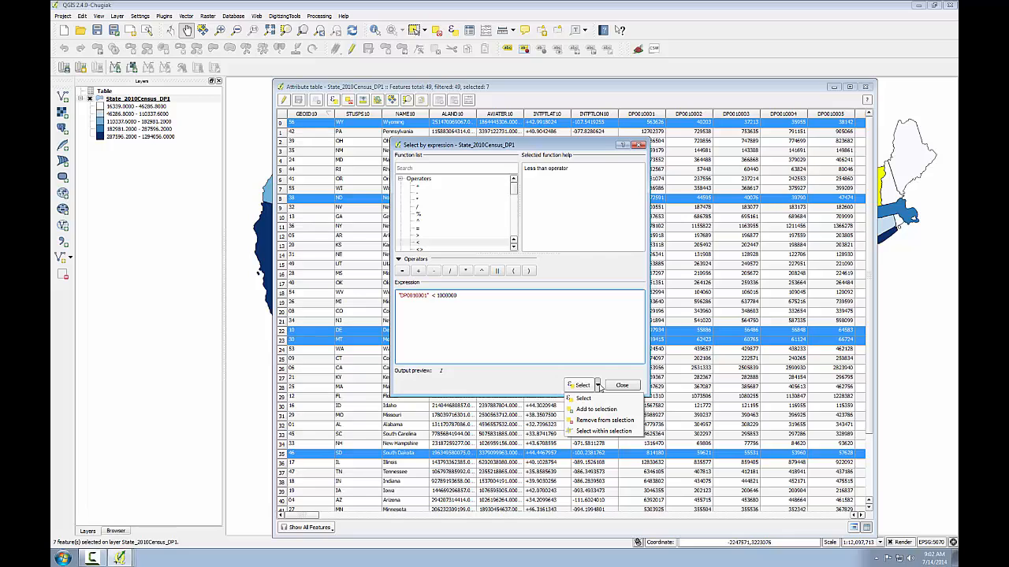
left_click(610, 431)
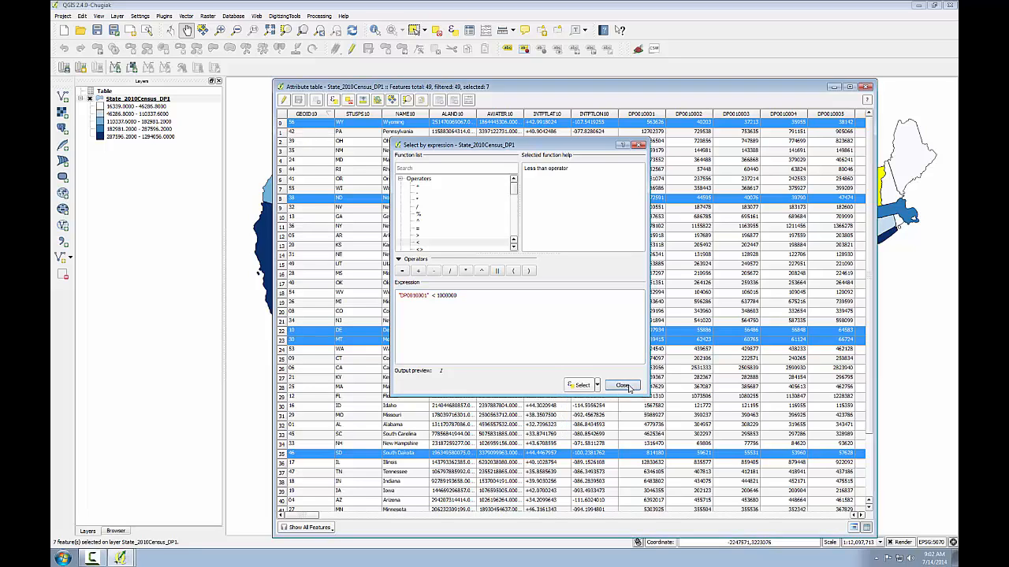
left_click(623, 386)
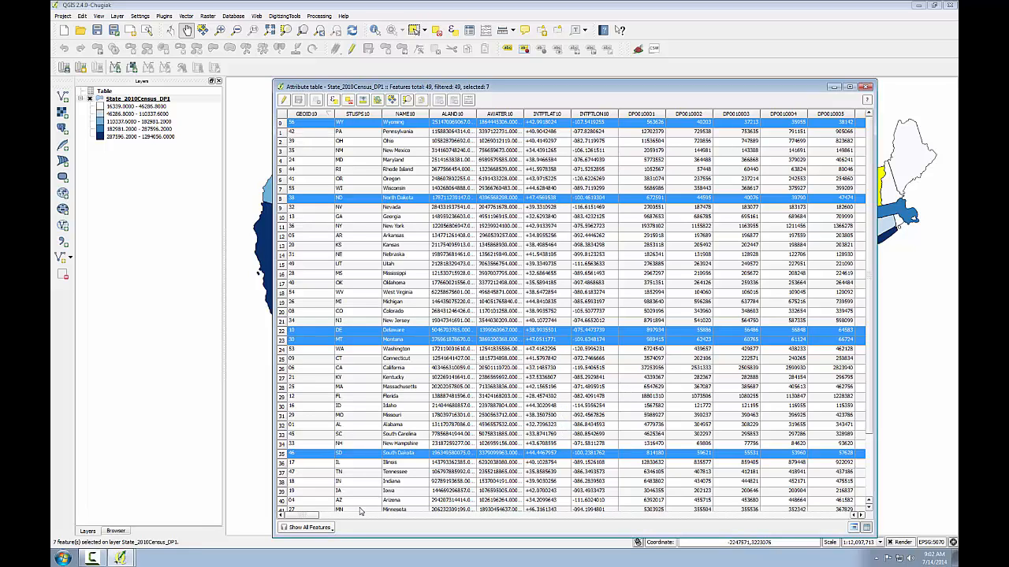
Show only the selected features in the attribute table, sort them by DP0010001 in ascending order, and return to the map.
left_click(309, 527)
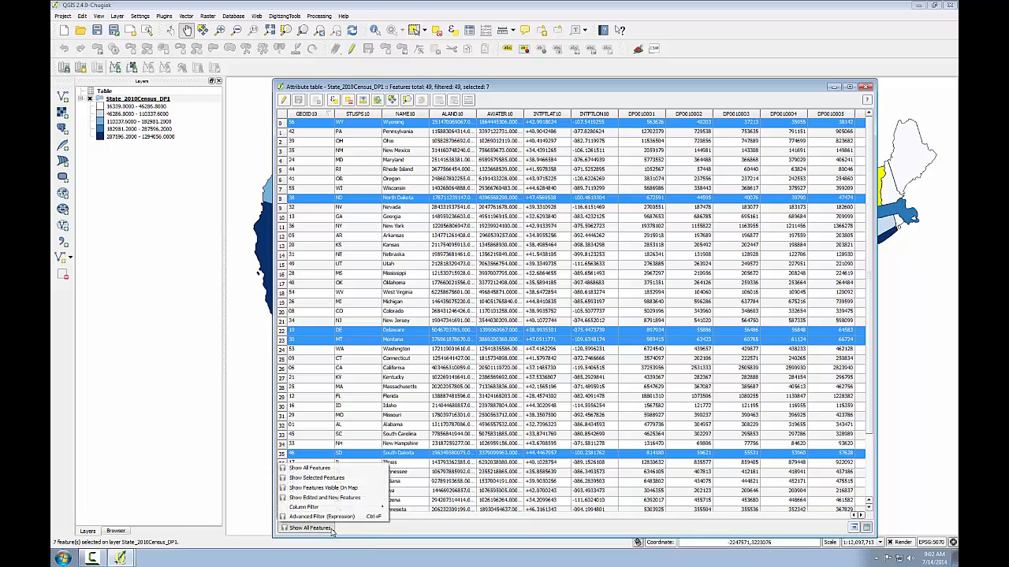
left_click(340, 478)
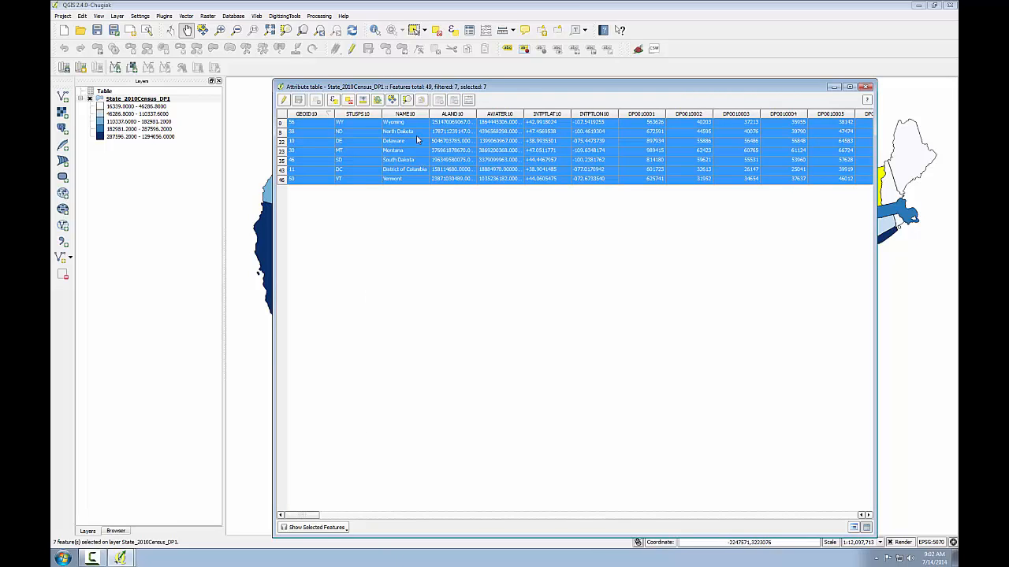
left_click(658, 115)
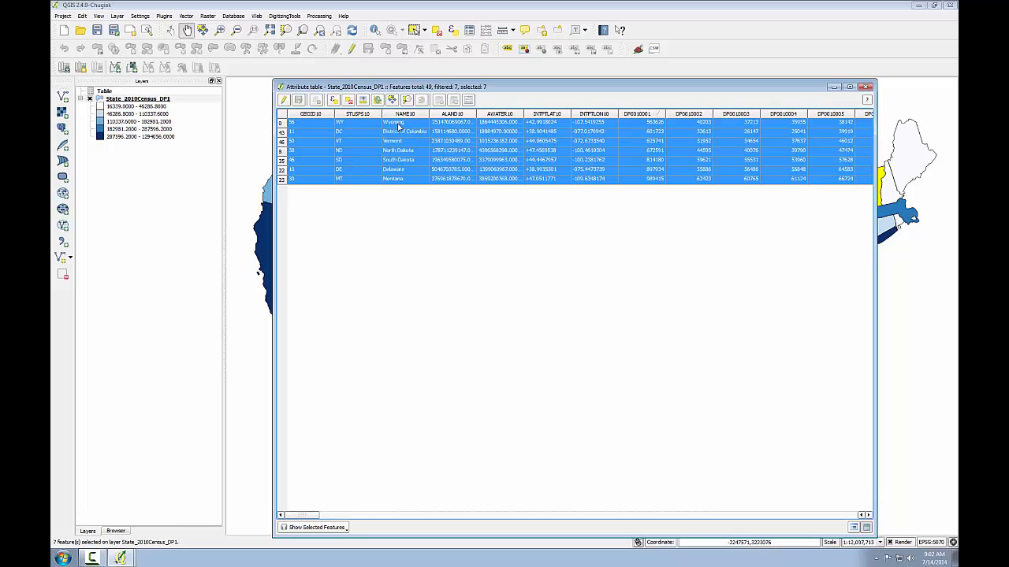
left_click(866, 87)
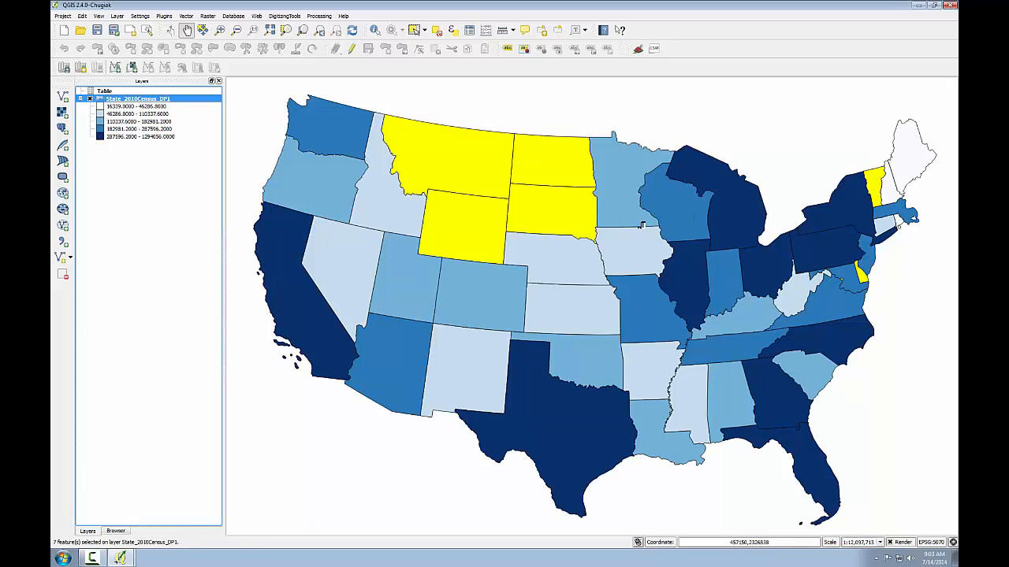